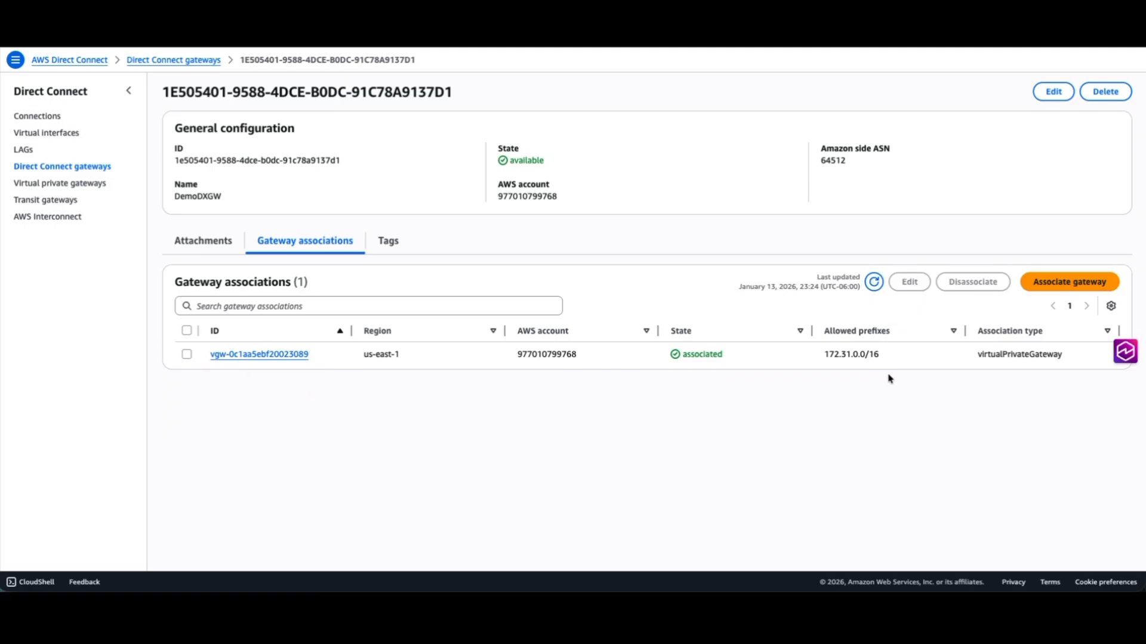
# Check the allowed prefixes of the DemoDXGW gateway association.
pyautogui.moveTo(824, 356); pyautogui.dragTo(881, 355)
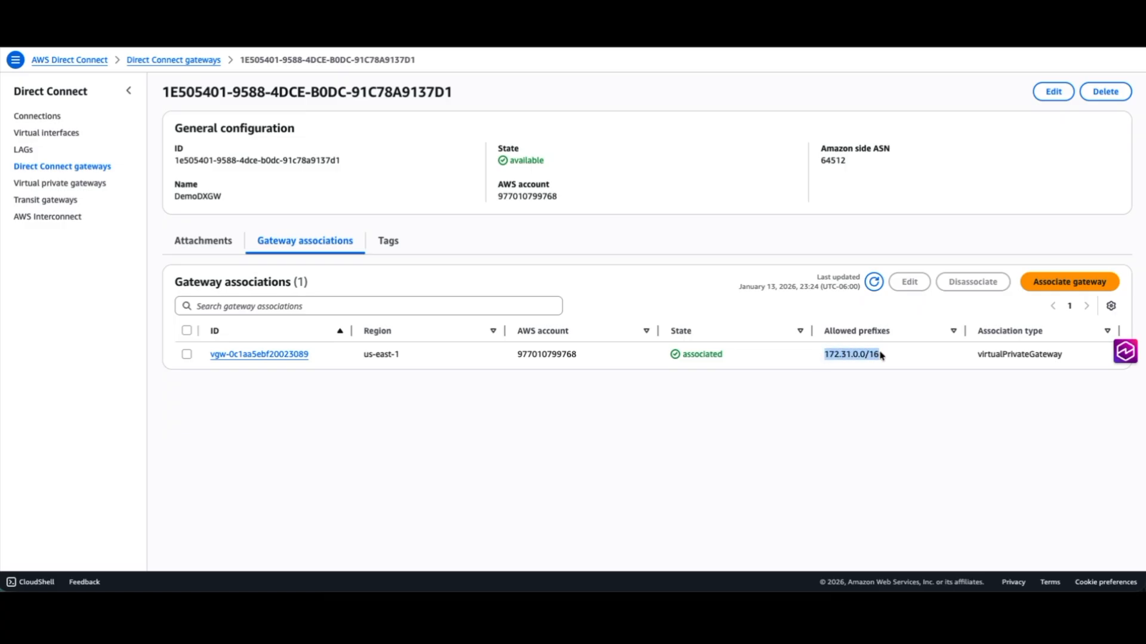
pyautogui.click(810, 392)
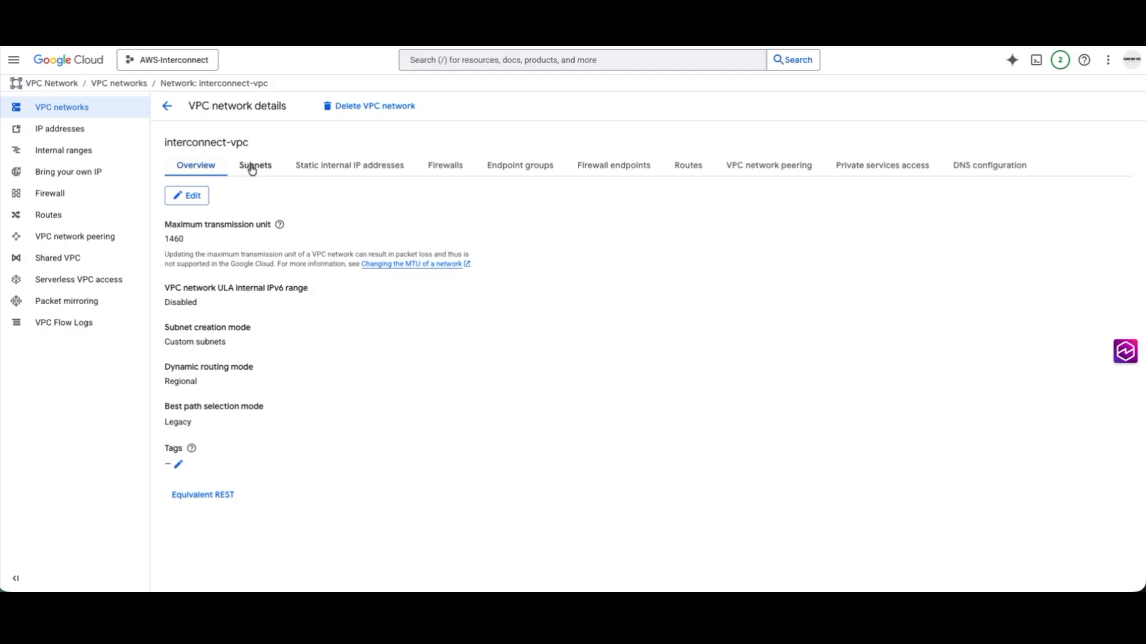
# Switch to Google Cloud and view the routes of interconnect-vpc for region us-east4 (Northern Virginia).
pyautogui.click(689, 168)
pyautogui.click(245, 217)
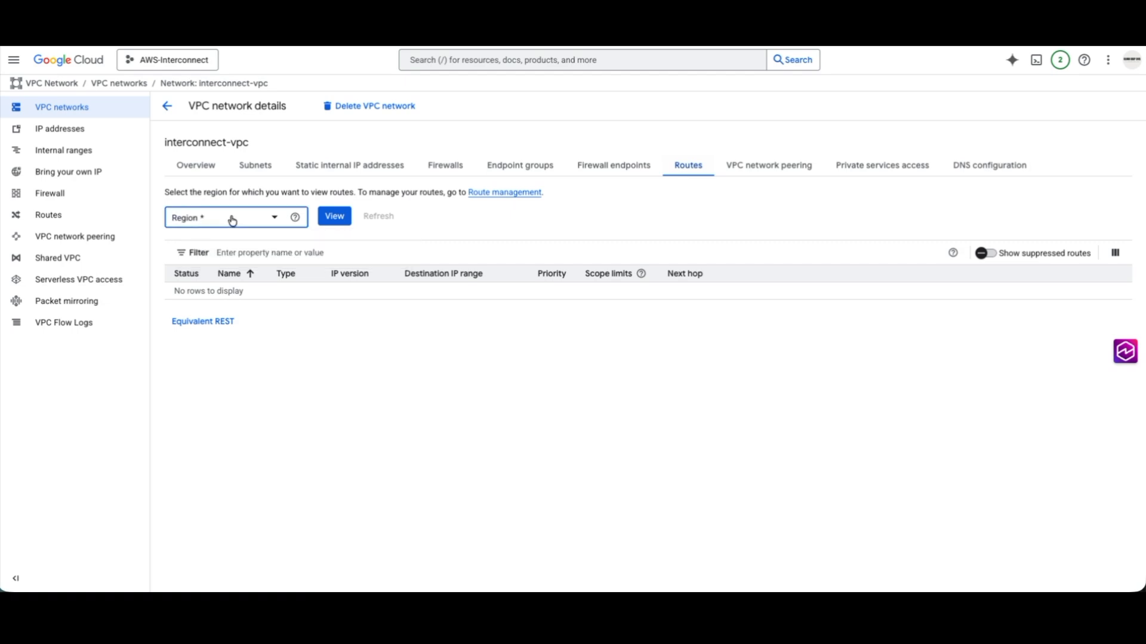
pyautogui.scroll(-2, 250, 328)
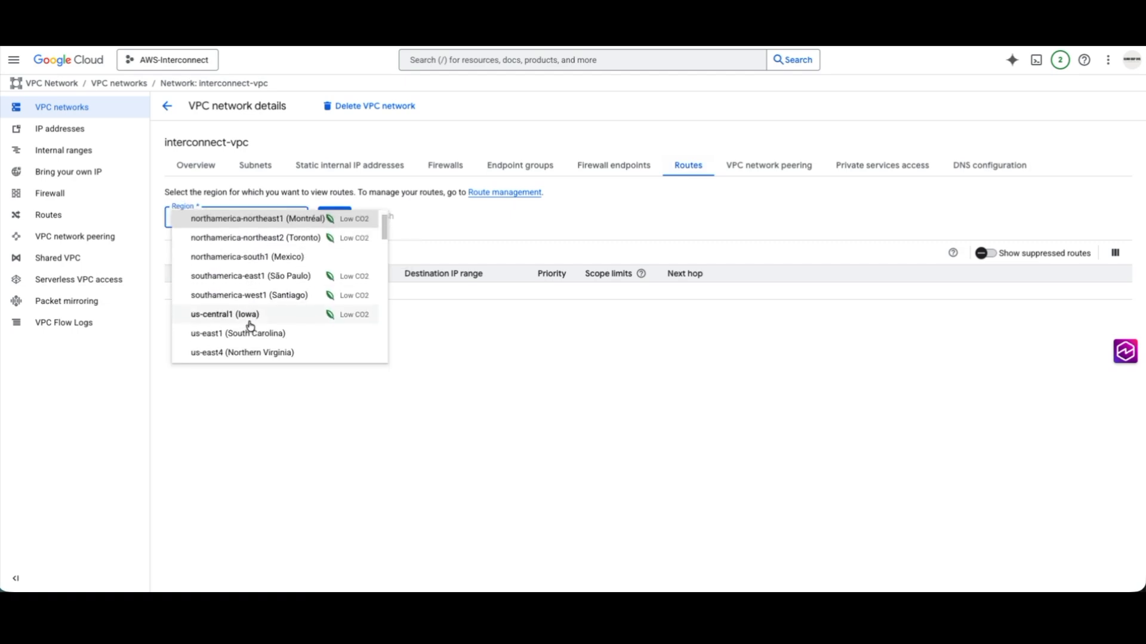
pyautogui.click(250, 339)
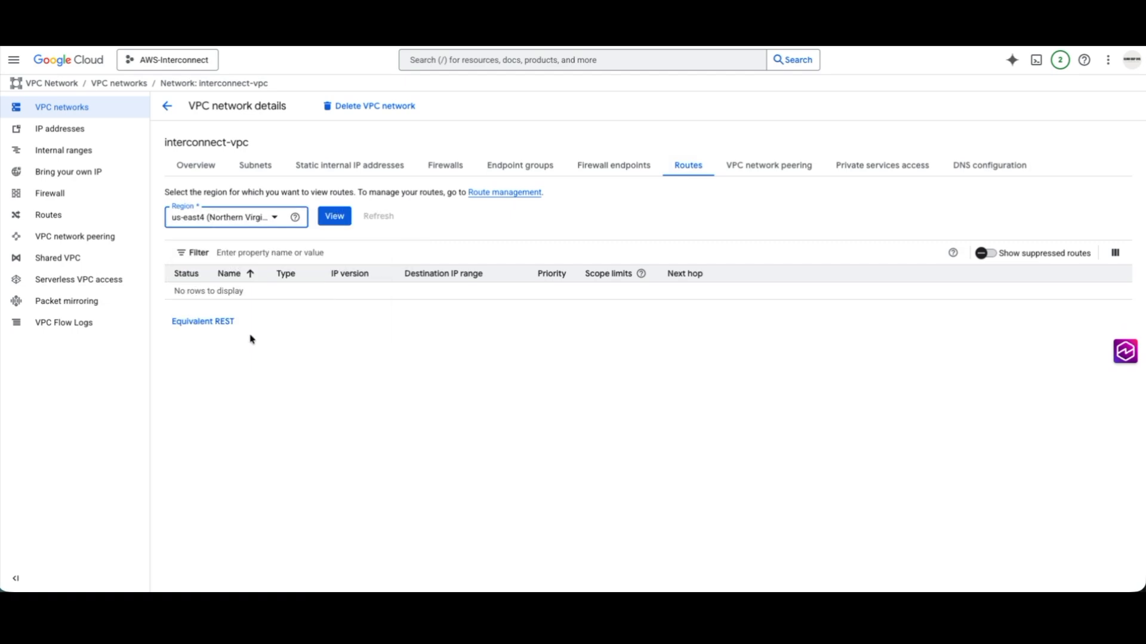
pyautogui.click(335, 217)
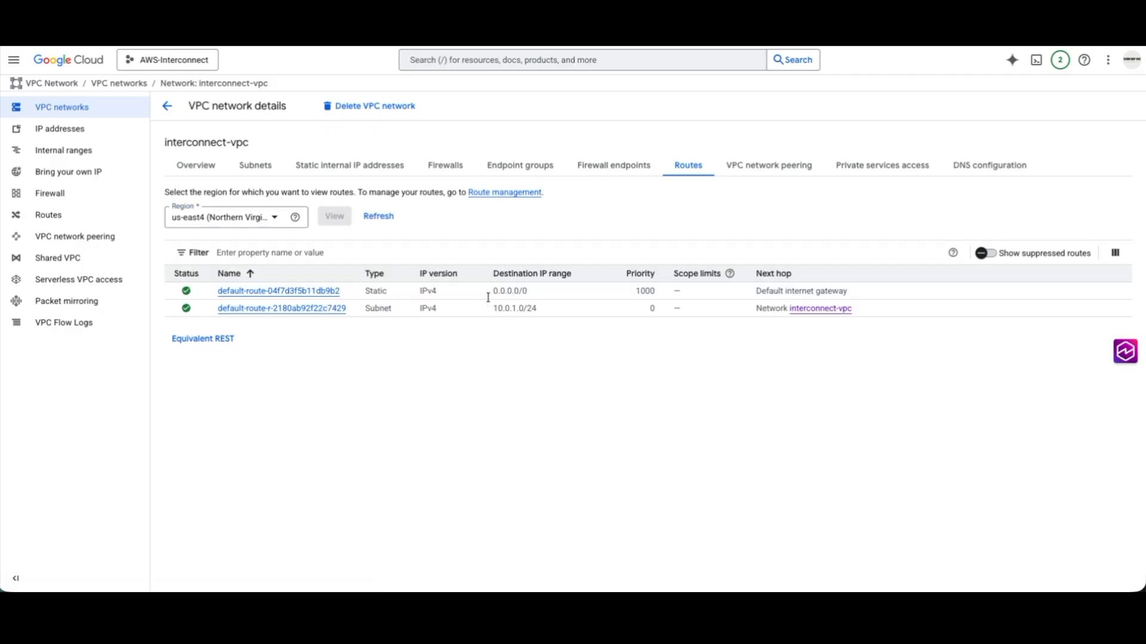
# Compare the subnets of interconnect-vpc with its routes, and view its VPC network peerings.
pyautogui.click(261, 168)
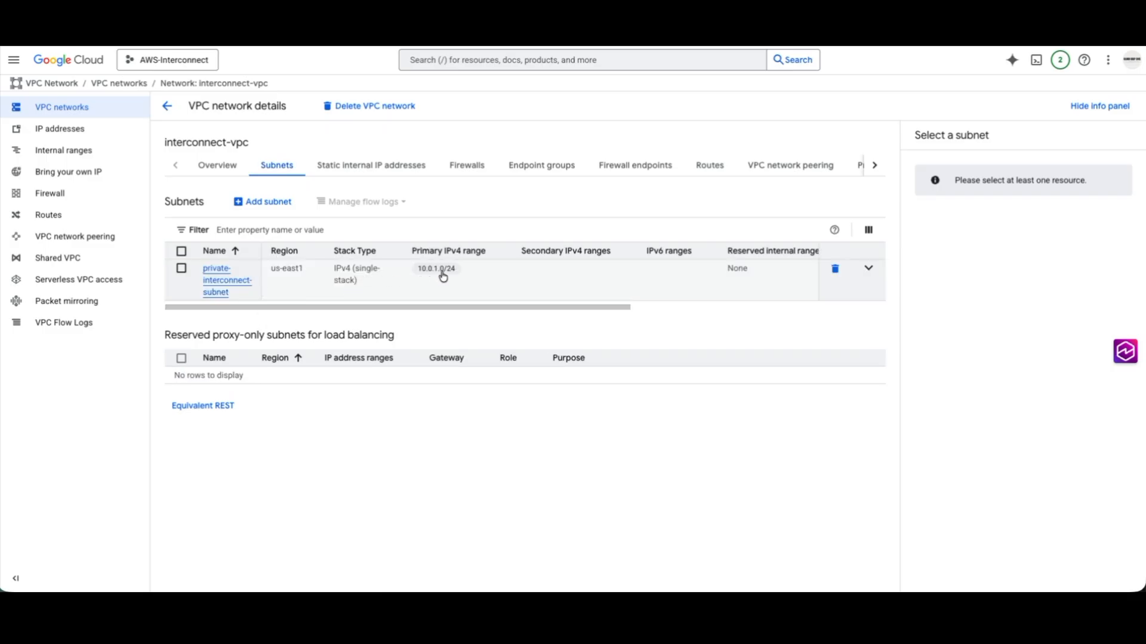
pyautogui.click(713, 167)
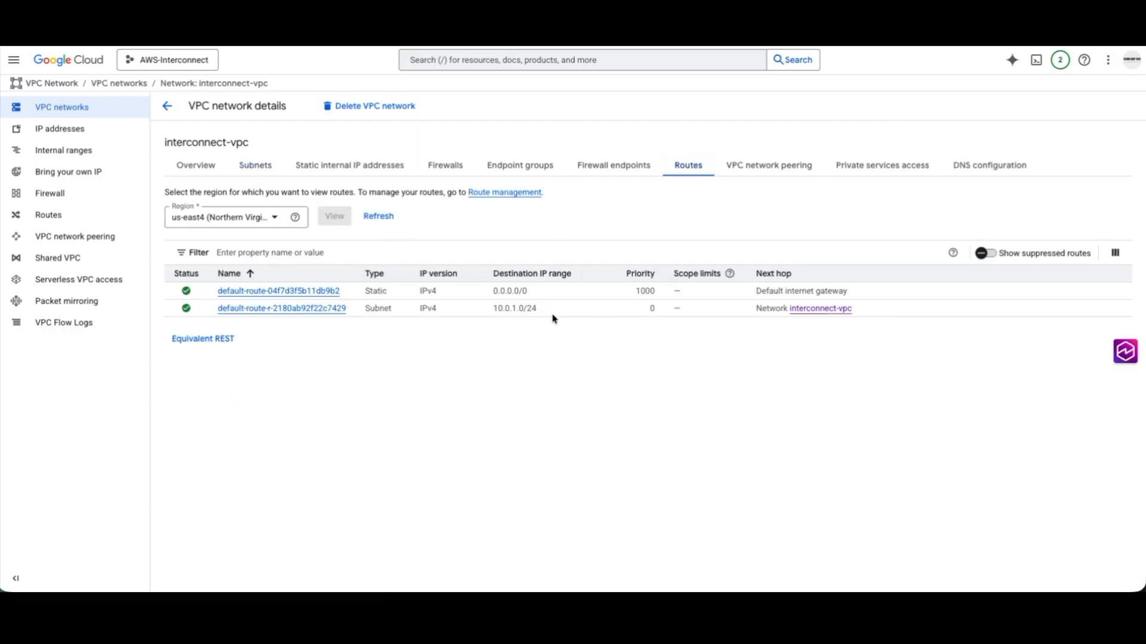
pyautogui.click(773, 168)
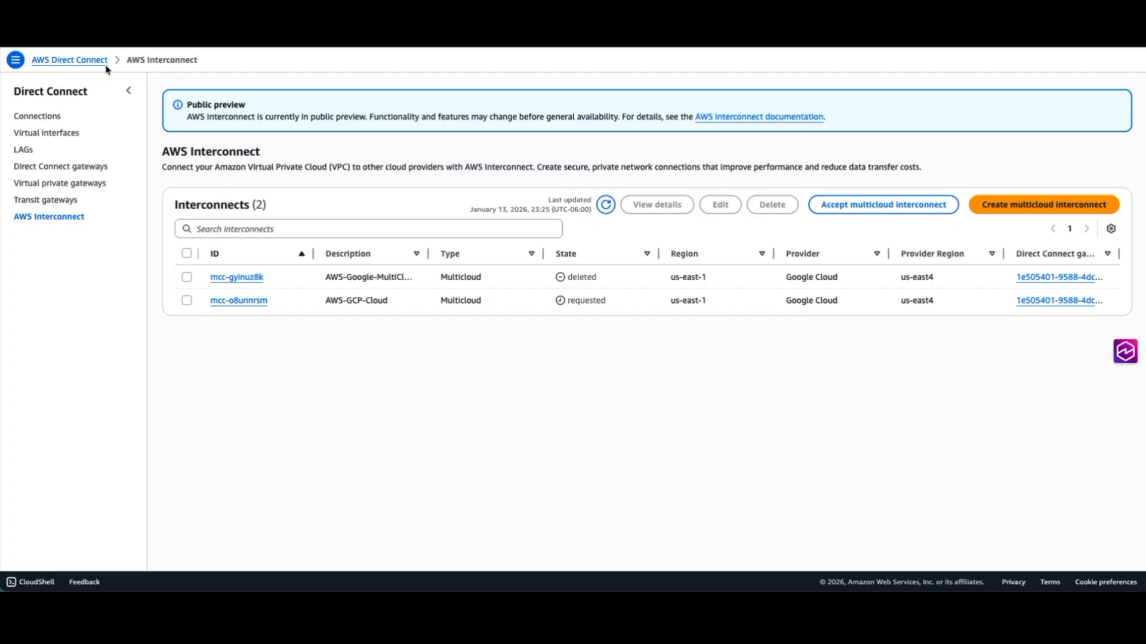
# Switch to AWS Interconnect and start a new multicloud interconnect with Google Cloud as the provider.
pyautogui.click(1006, 212)
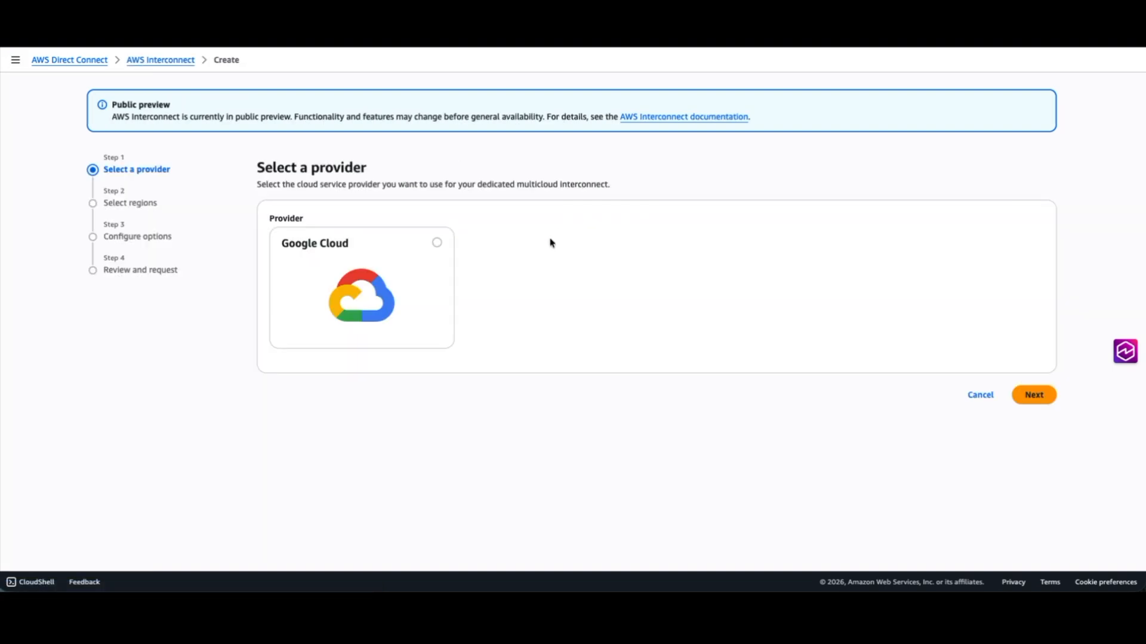
pyautogui.click(437, 243)
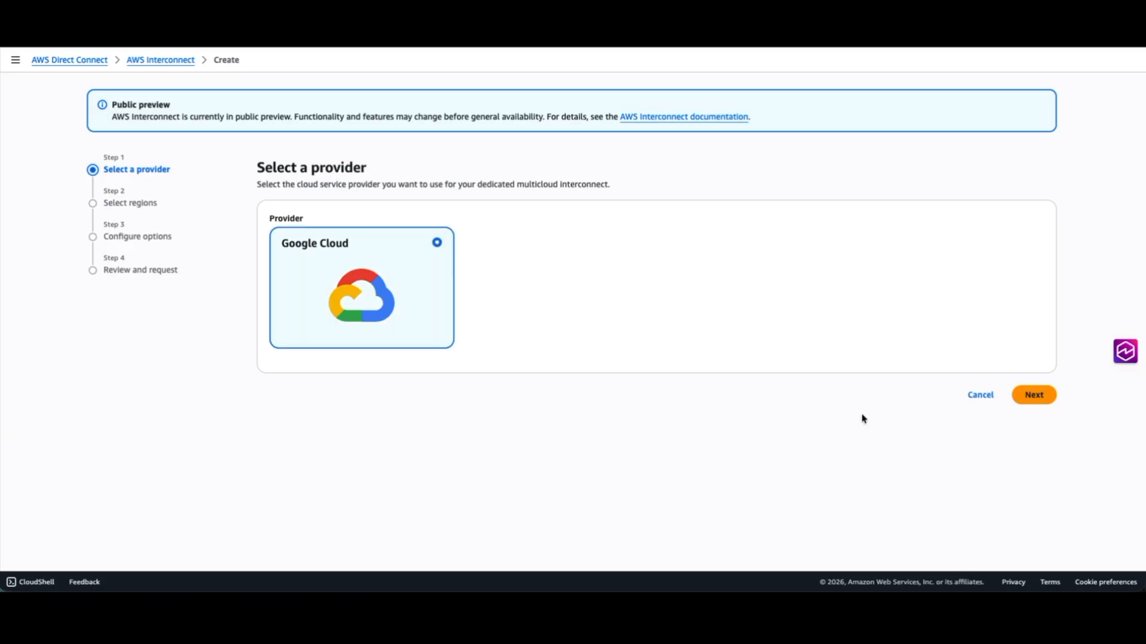
pyautogui.click(1038, 395)
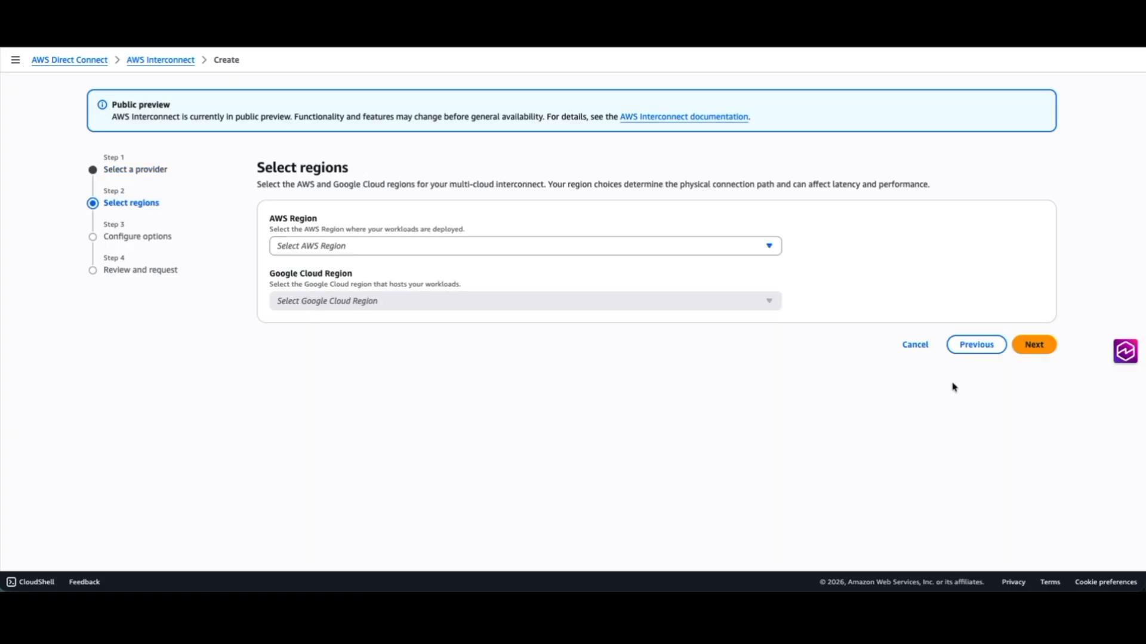
# Set the AWS Region to us-east-1 and the Google Cloud Region to us-east4, and continue to the configuration options.
pyautogui.click(362, 247)
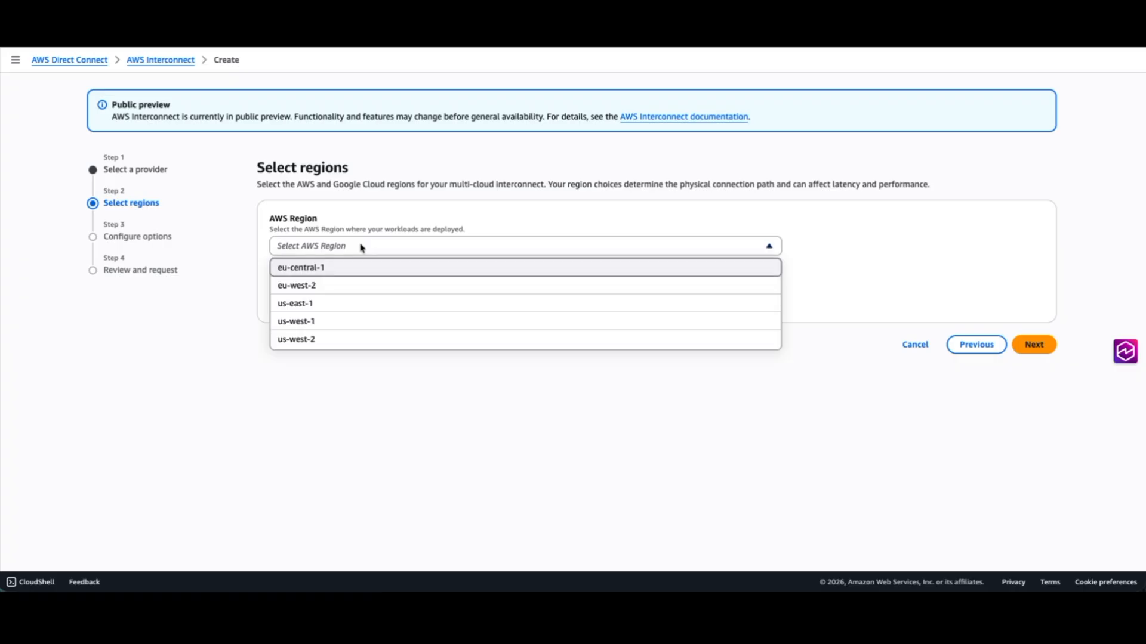
pyautogui.click(356, 307)
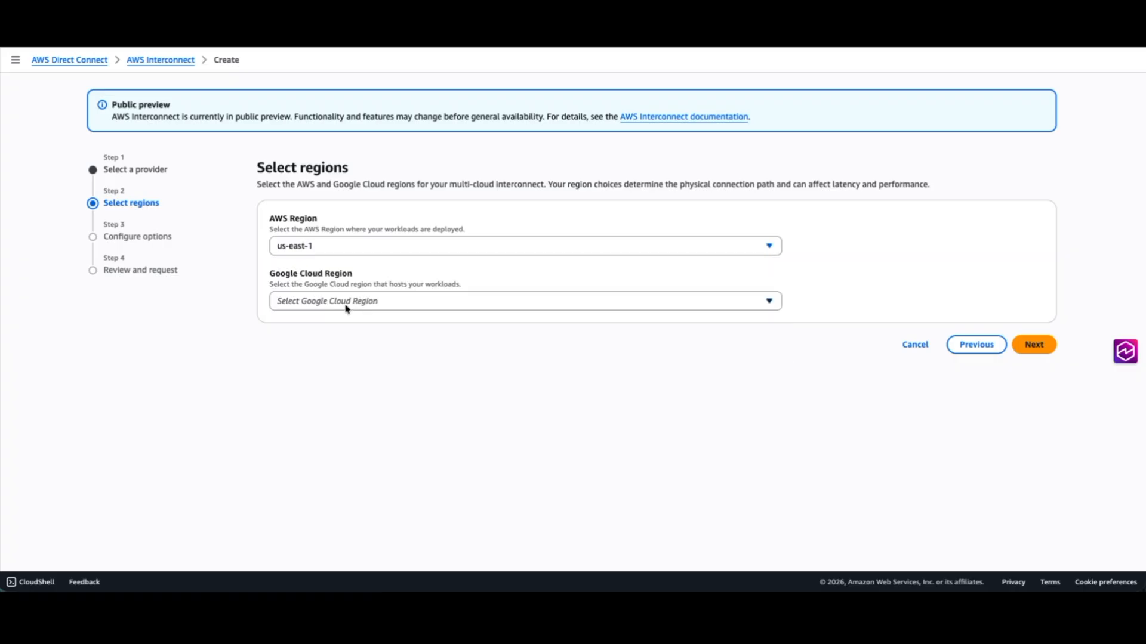
pyautogui.click(357, 303)
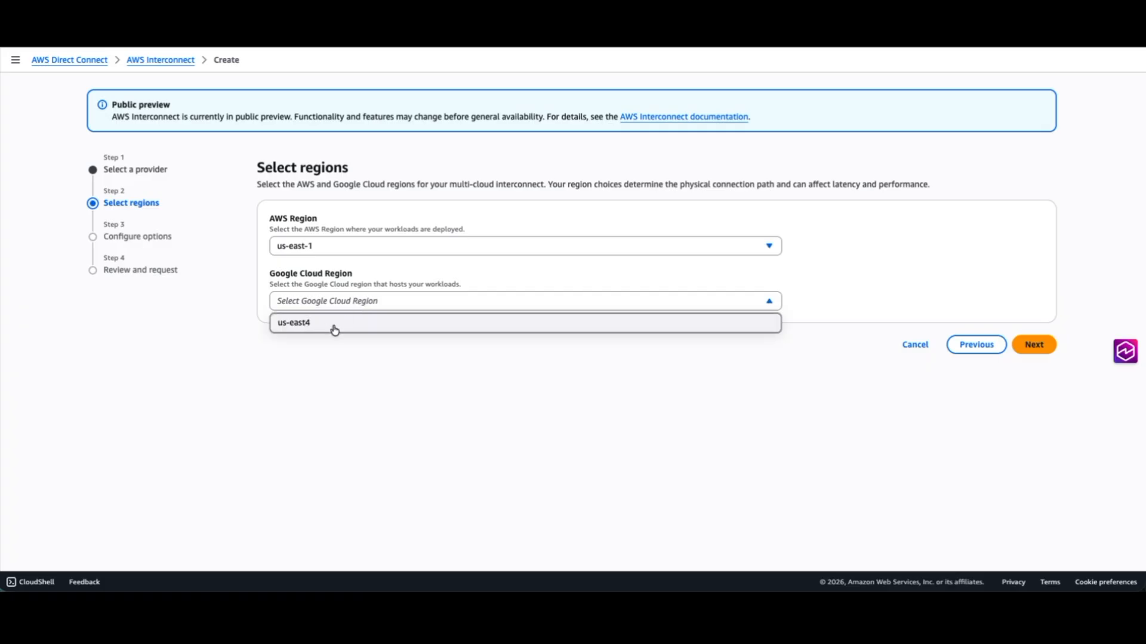
pyautogui.click(335, 327)
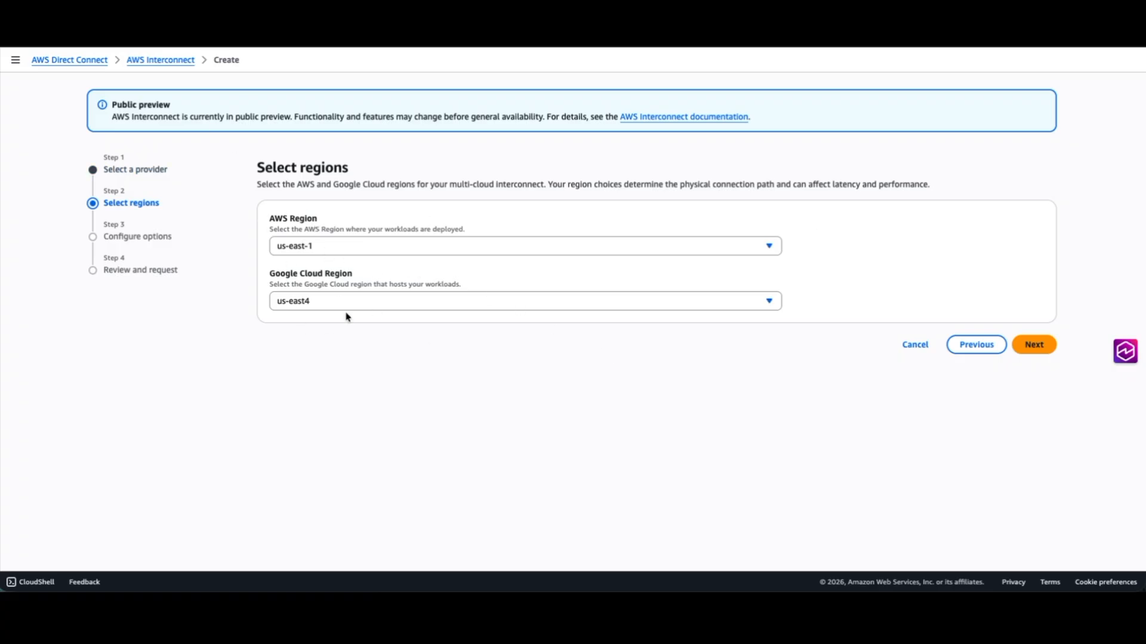
pyautogui.click(1026, 352)
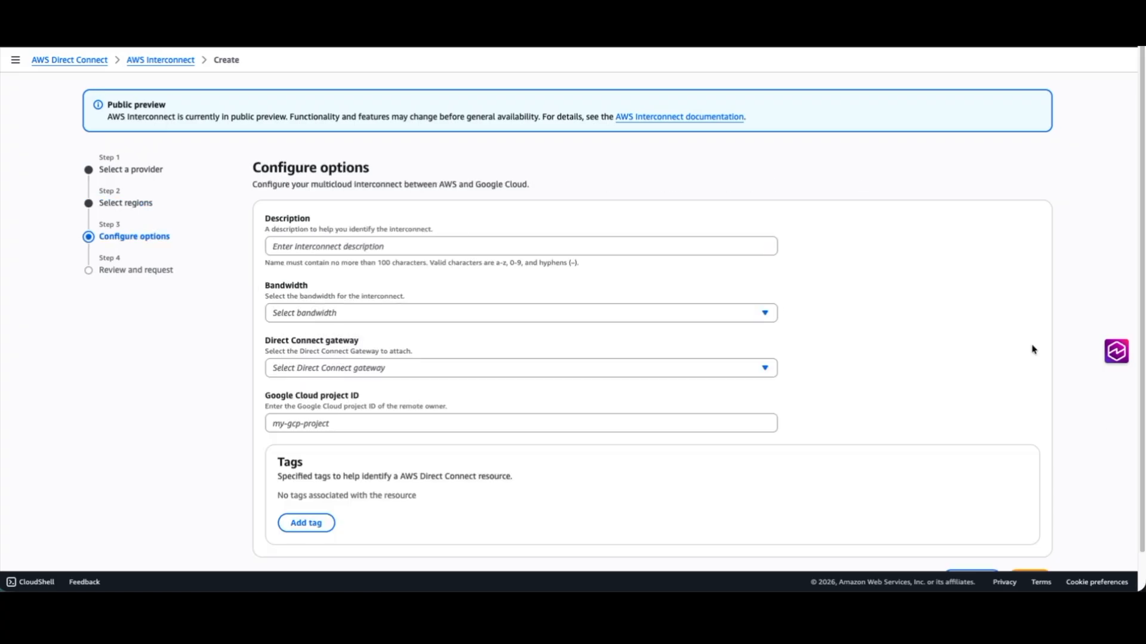
# Describe the interconnect as AWS-GCP-Connection with 1Gbps bandwidth, and attach the DemoDXGW Direct Connect gateway.
pyautogui.click(306, 249)
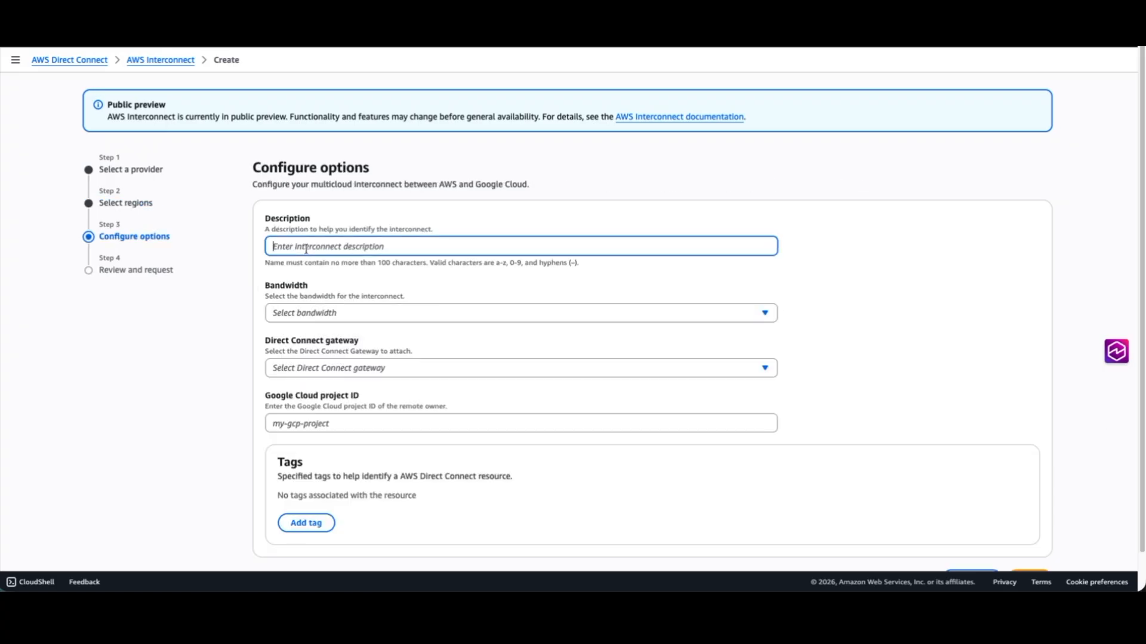
pyautogui.write('AWS-')
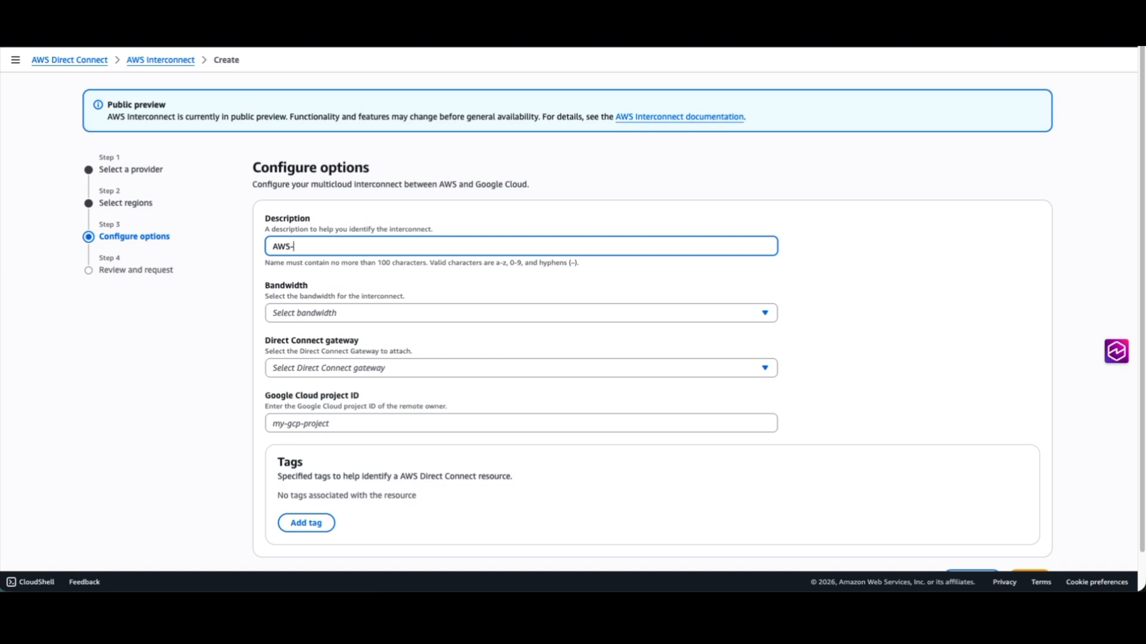
pyautogui.write('GCP-Connection')
pyautogui.click(356, 313)
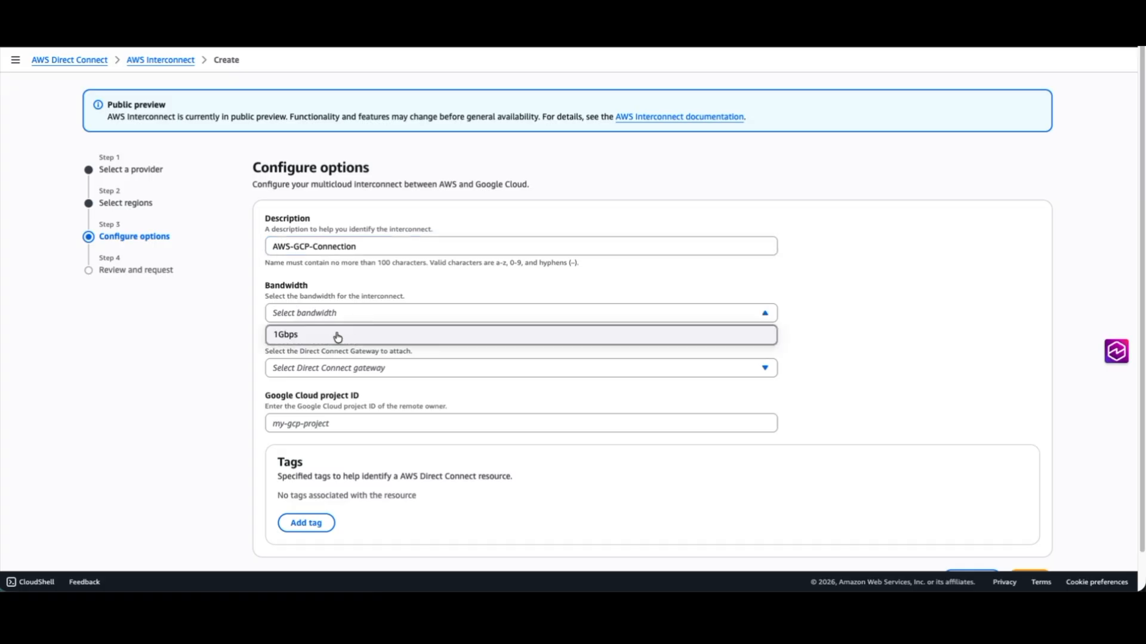
pyautogui.click(338, 336)
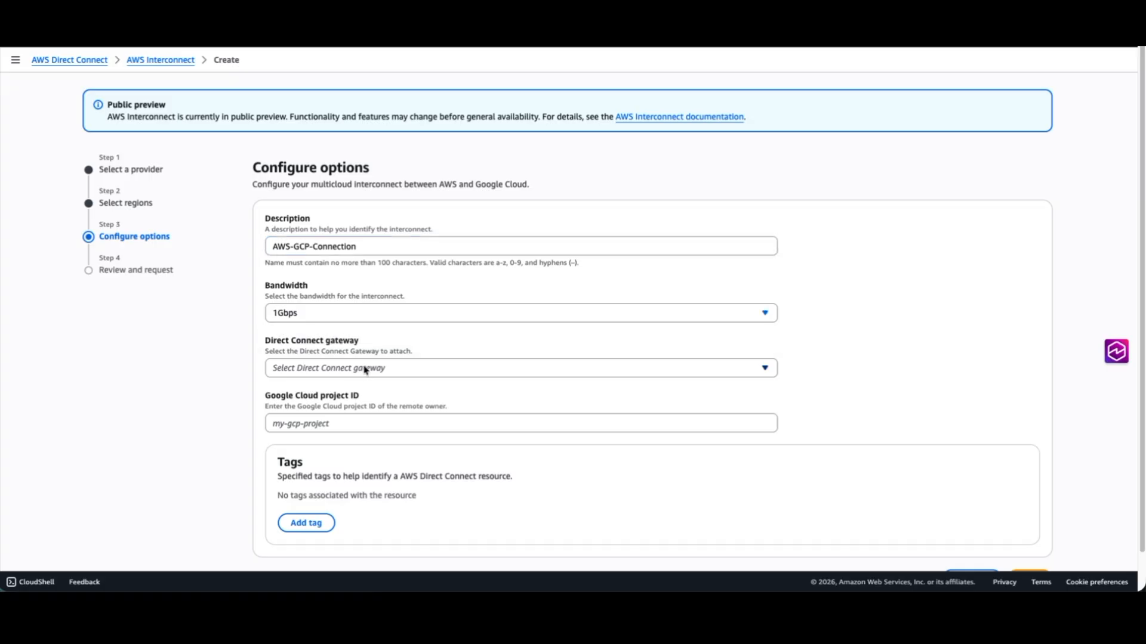
pyautogui.click(365, 370)
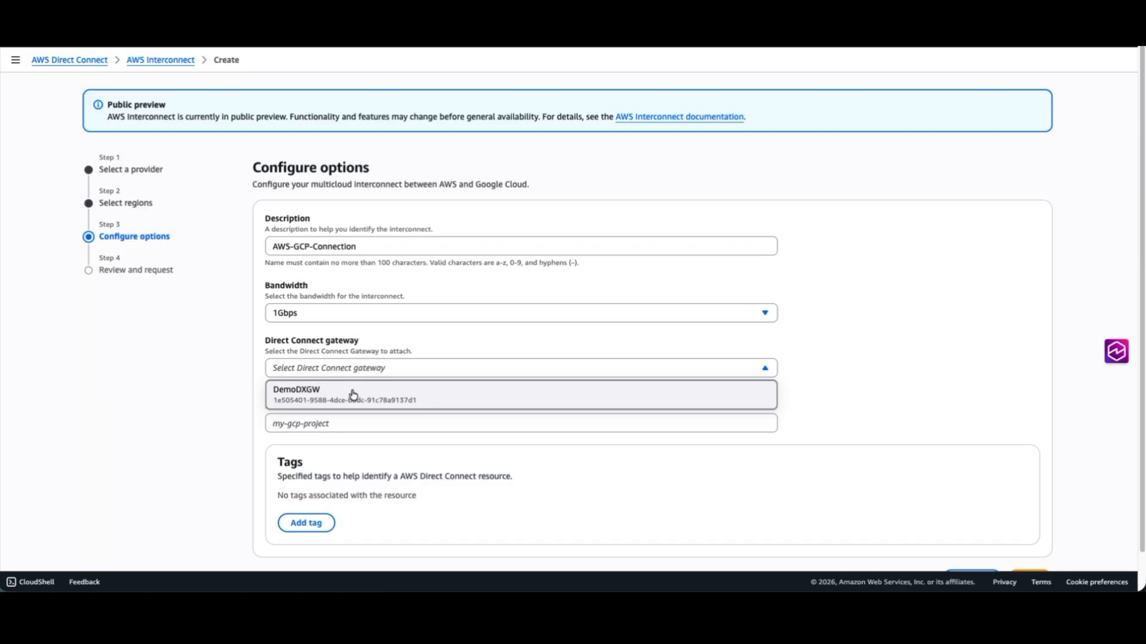
pyautogui.click(353, 393)
# Copy the AWS-Interconnect project's ID from Google Cloud and enter it as the interconnect's Google Cloud project ID.
pyautogui.scroll(-1, 281, 412)
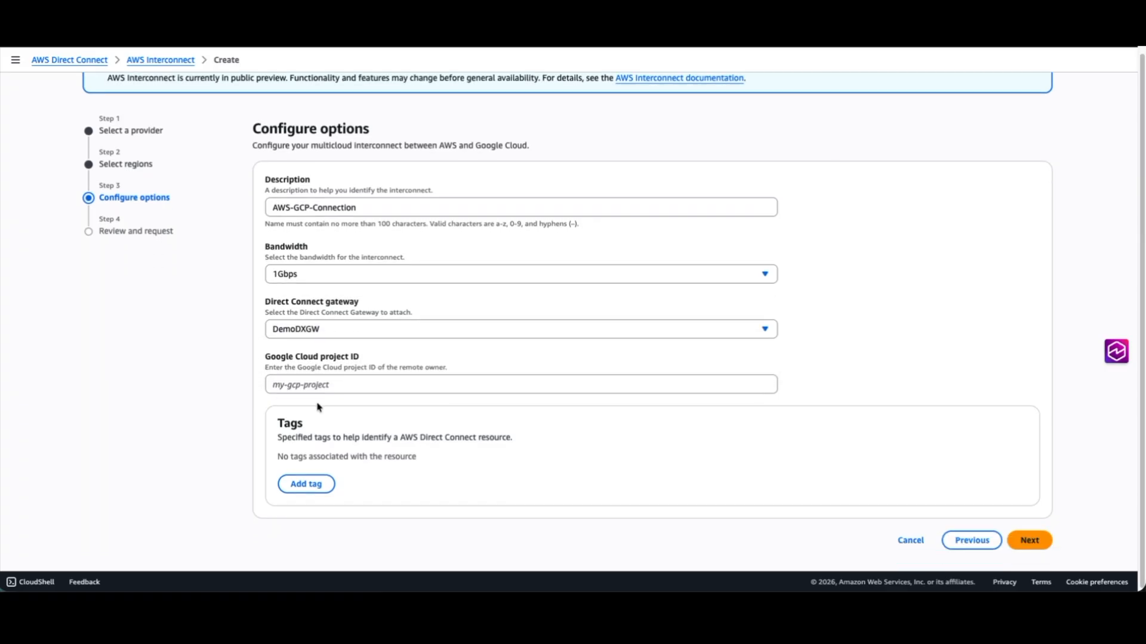
pyautogui.click(347, 386)
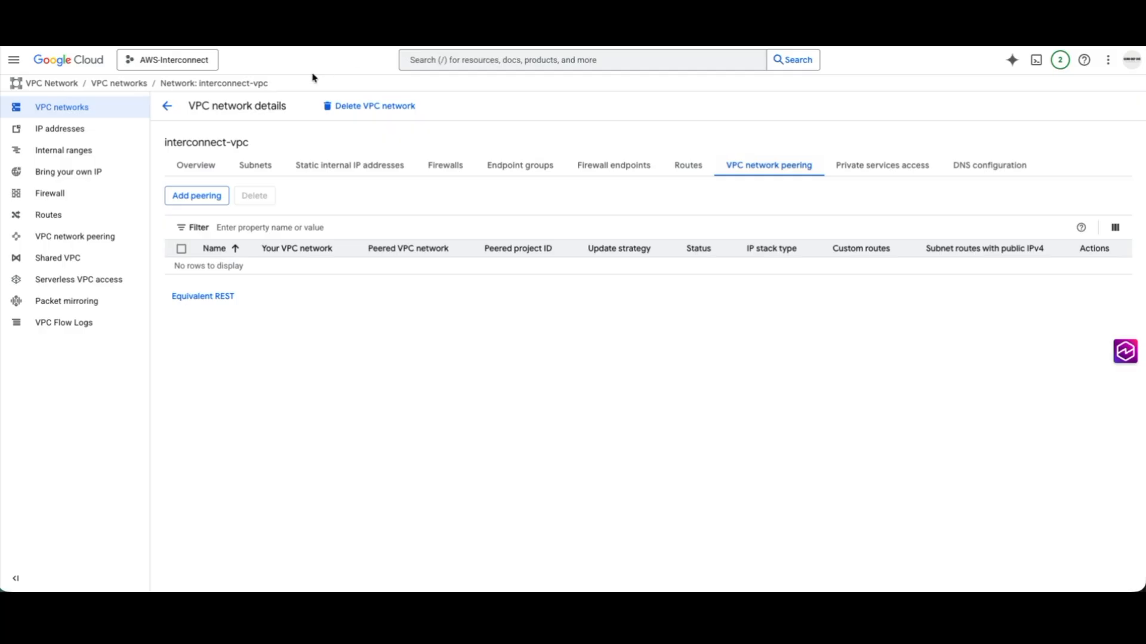
pyautogui.click(182, 60)
pyautogui.moveTo(614, 253); pyautogui.dragTo(713, 256)
pyautogui.hotkey('ctrl', 'c')
pyautogui.click(851, 411)
pyautogui.hotkey('alt', 'Tab')
pyautogui.hotkey('ctrl', 'v')
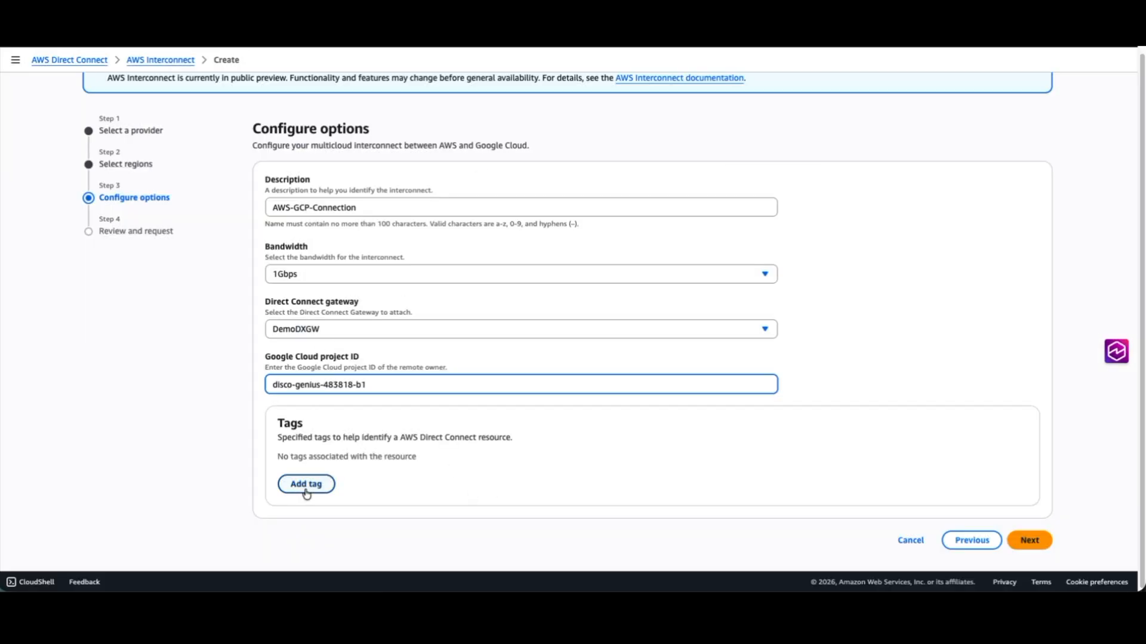
# Submit the multicloud interconnect request without tags and copy its activation key.
pyautogui.scroll(-1, 519, 493)
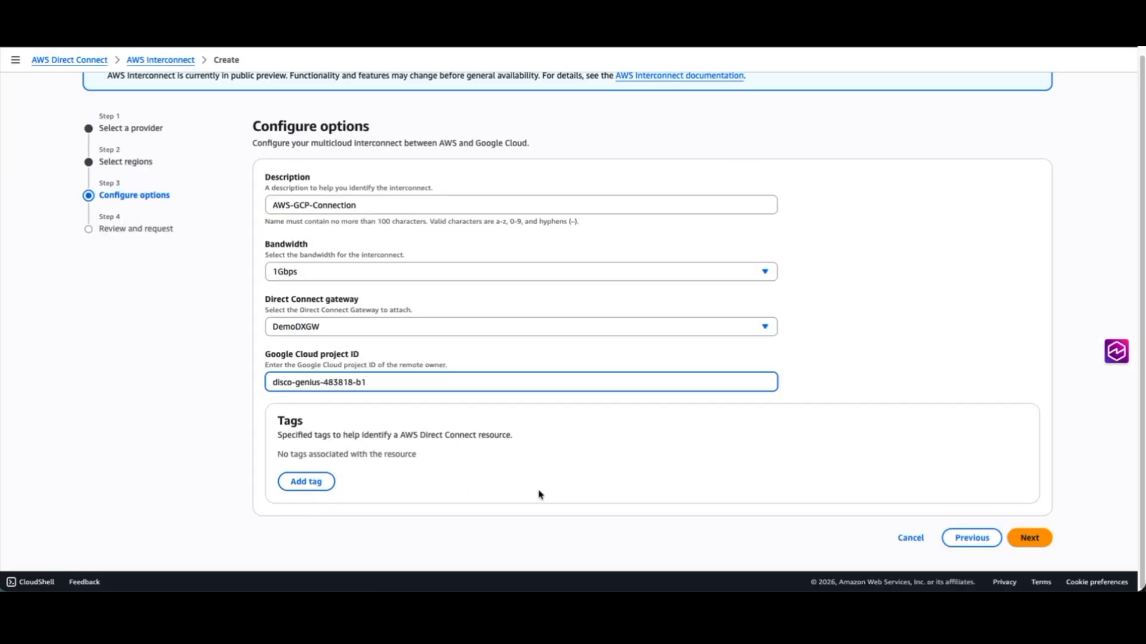
pyautogui.click(1028, 538)
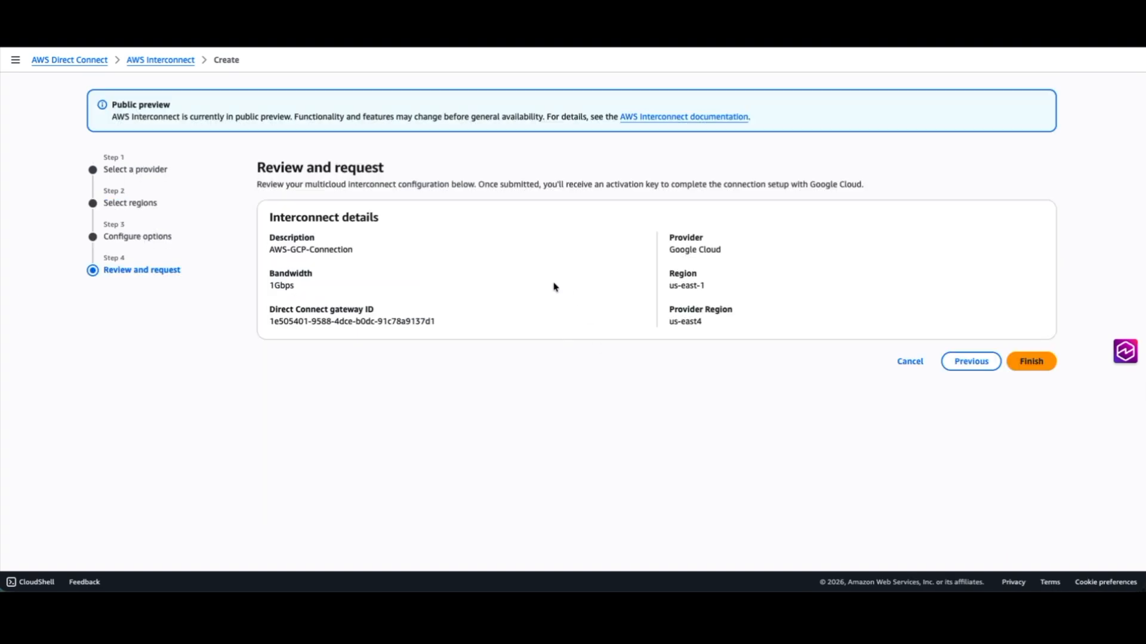
pyautogui.click(1032, 361)
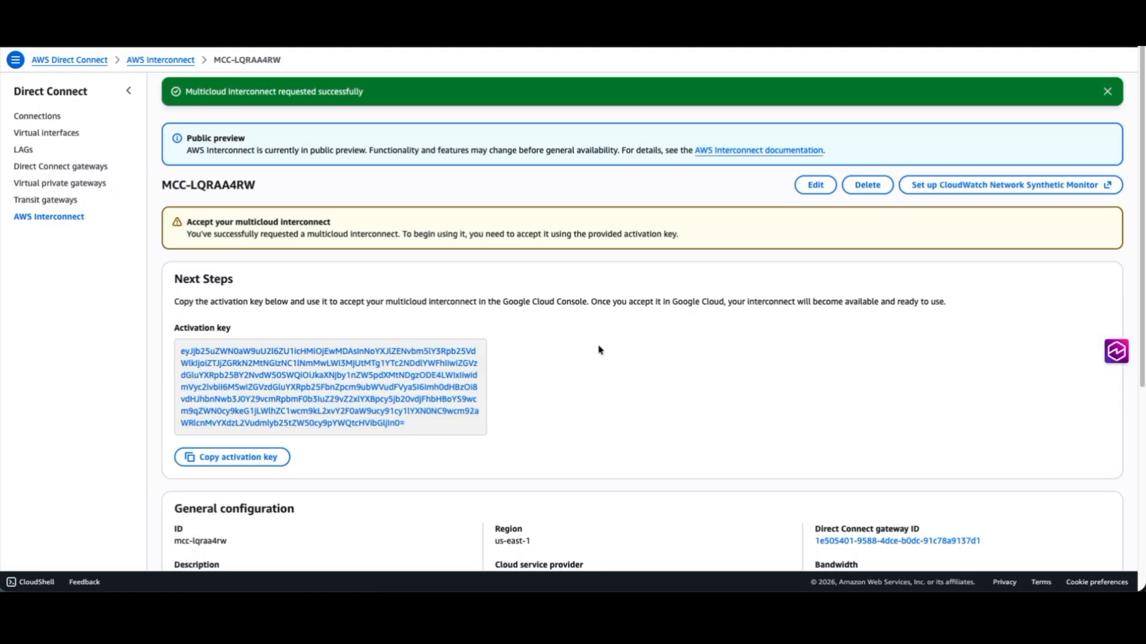
pyautogui.click(218, 460)
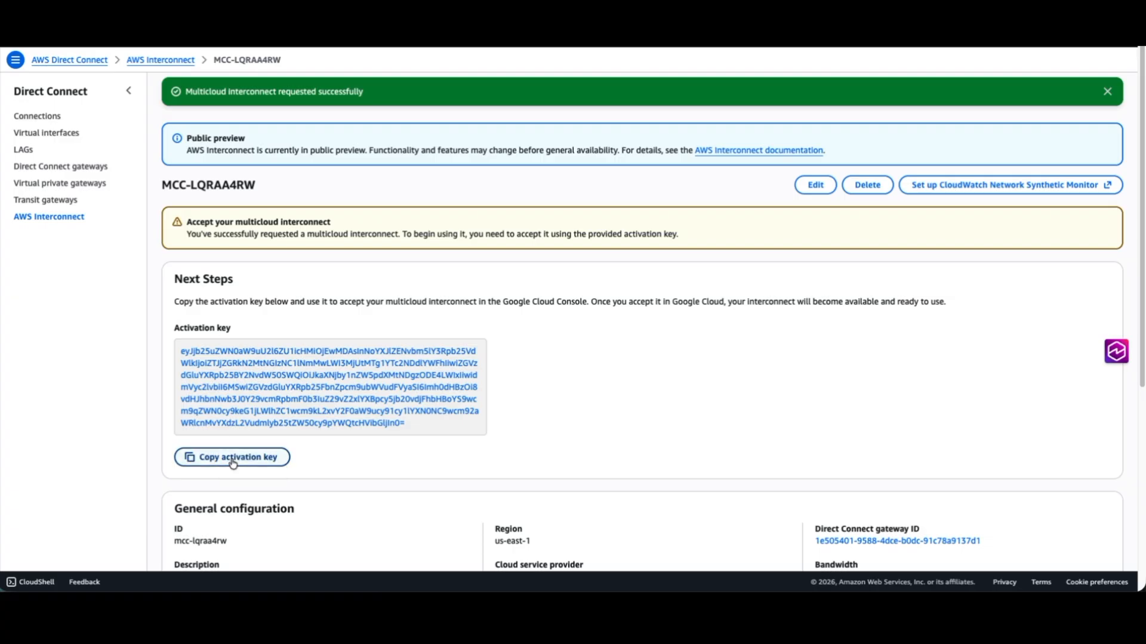
pyautogui.click(194, 458)
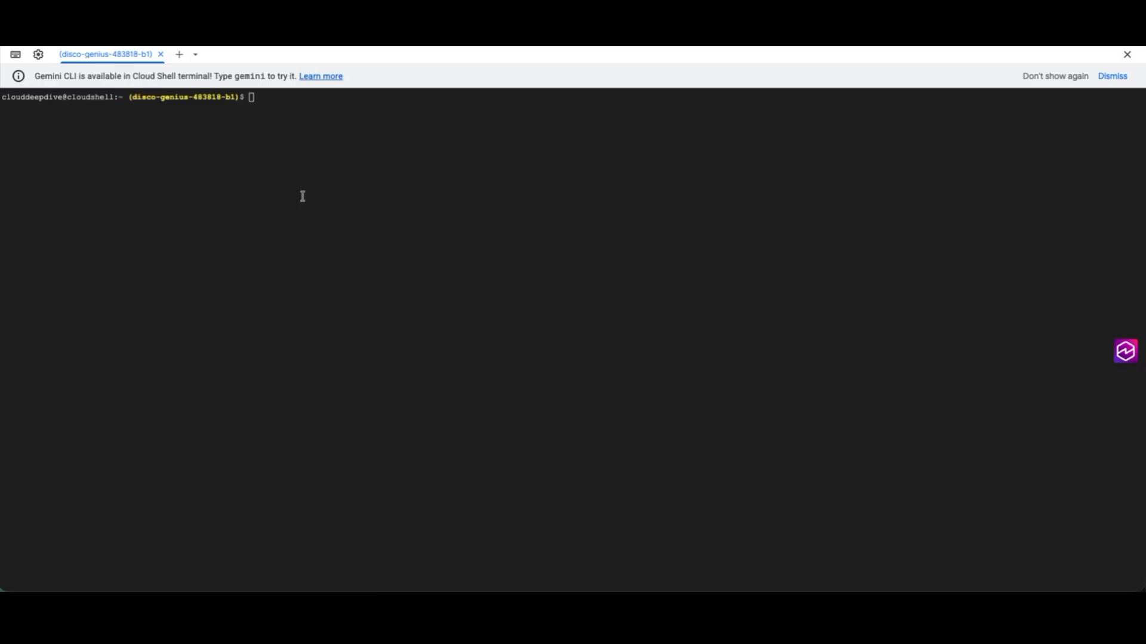
# In Cloud Shell, create interconnect-transport: us-east4, 1G, remote profile aws-us-east-1, the activation key, network interconnect-vpc, advertised routes 10.0.1.0/24, stack type IPV4_ONLY.
pyautogui.click(482, 193)
pyautogui.click(272, 169)
pyautogui.hotkey('ctrl', 'v')
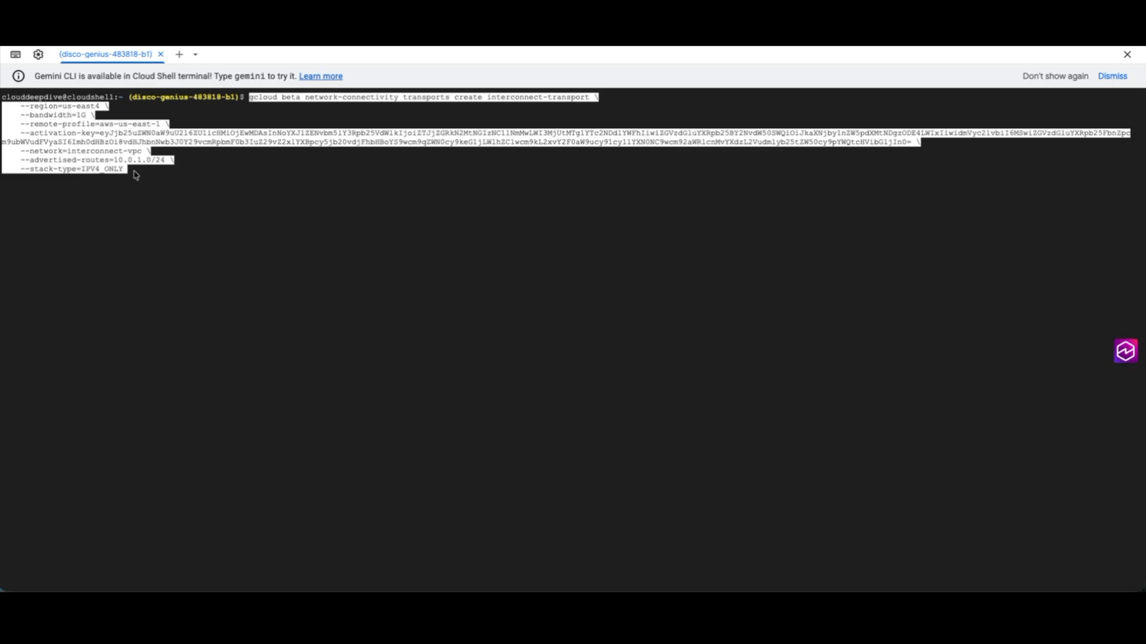
pyautogui.press('Return')
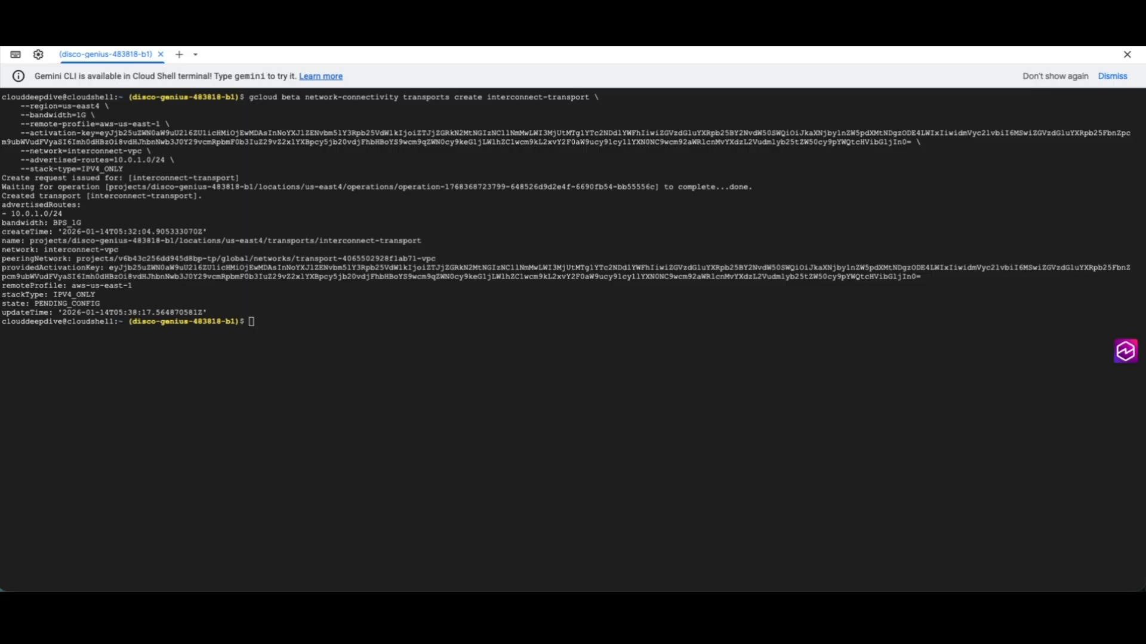
# Create the network peering interconnect-transport from interconnect-vpc to the transport's peering network, with stack type IPV4_ONLY and custom routes imported and exported.
pyautogui.click(335, 303)
pyautogui.moveTo(11, 261); pyautogui.dragTo(110, 261)
pyautogui.click(99, 265)
pyautogui.click(280, 264)
pyautogui.click(294, 338)
pyautogui.hotkey('ctrl', 'v')
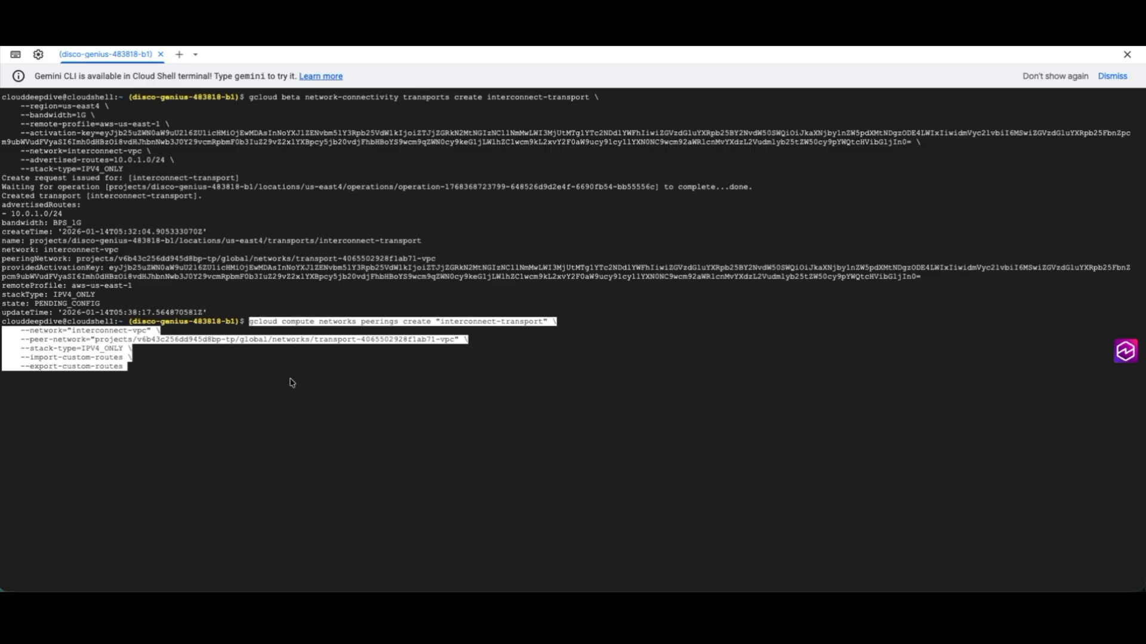
pyautogui.press('Right')
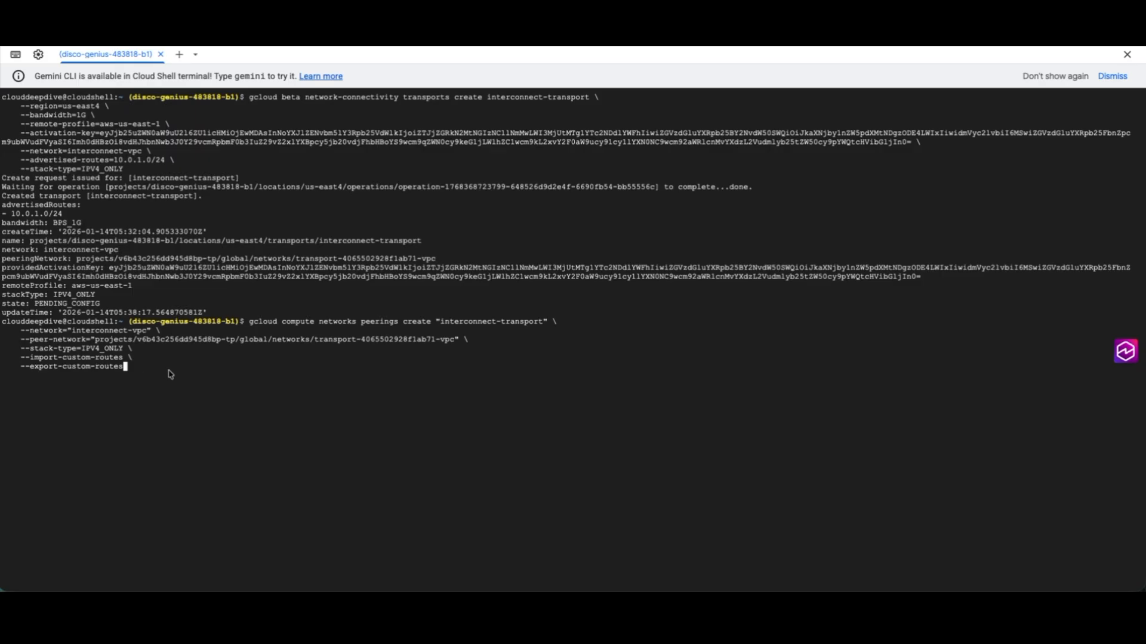
pyautogui.press('Return')
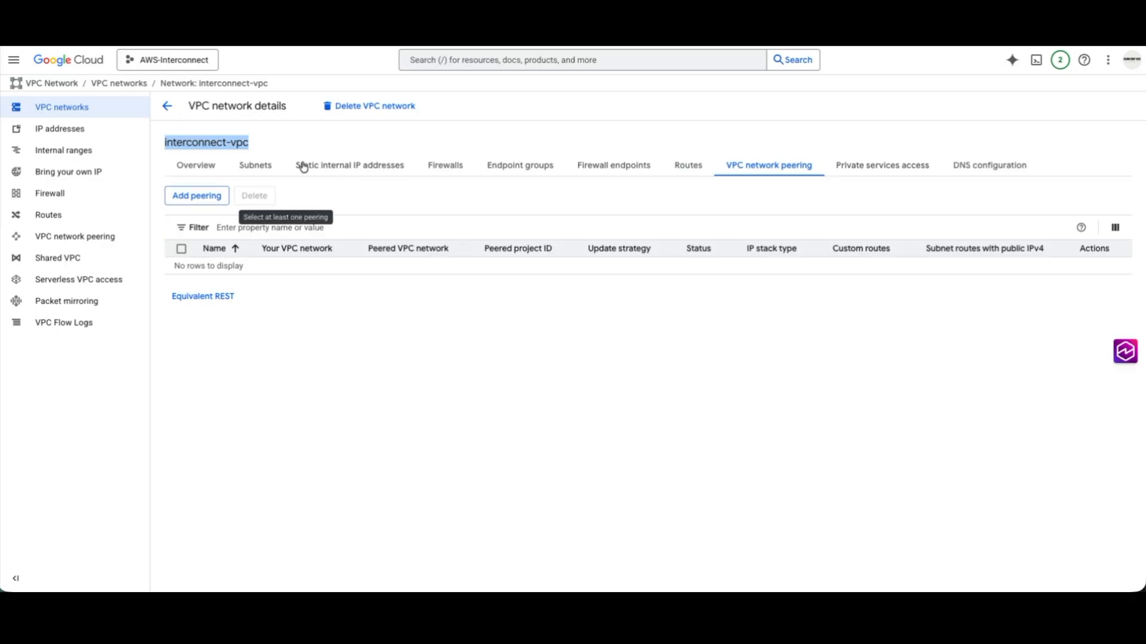
# Check the VPC network peering list of interconnect-vpc and refresh its us-east4 routes.
pyautogui.click(686, 165)
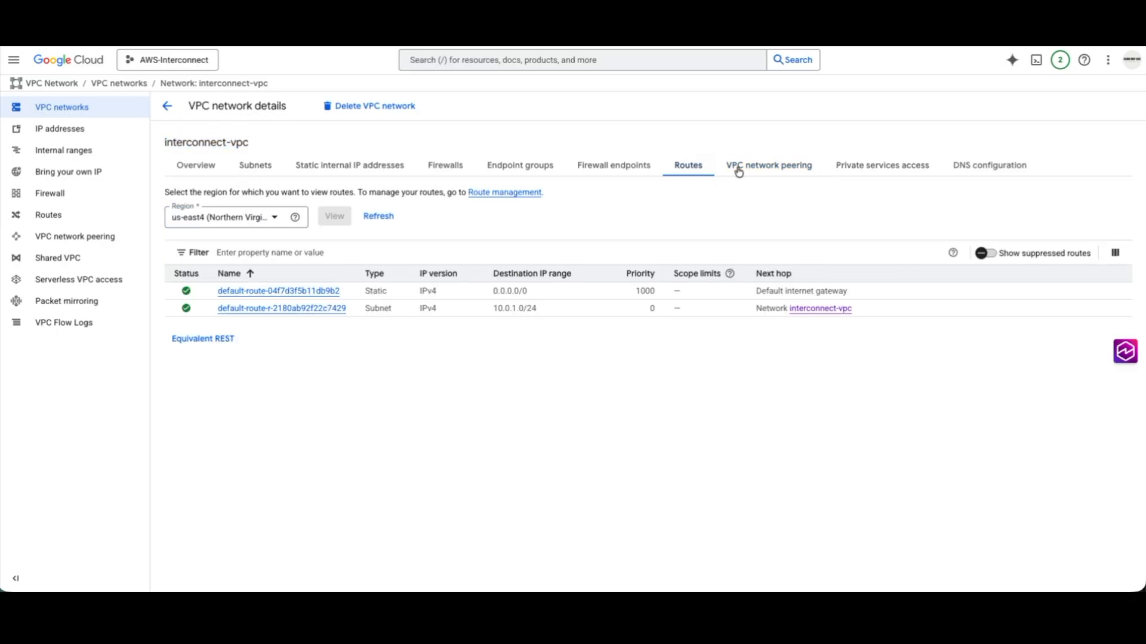
pyautogui.click(750, 171)
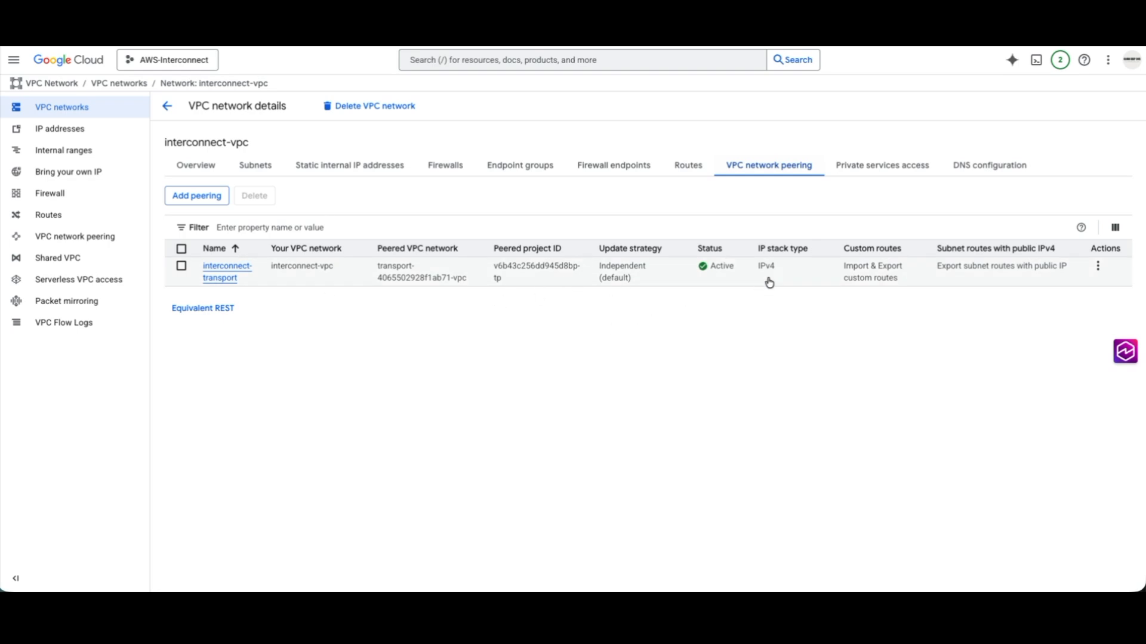
pyautogui.click(691, 173)
pyautogui.click(382, 221)
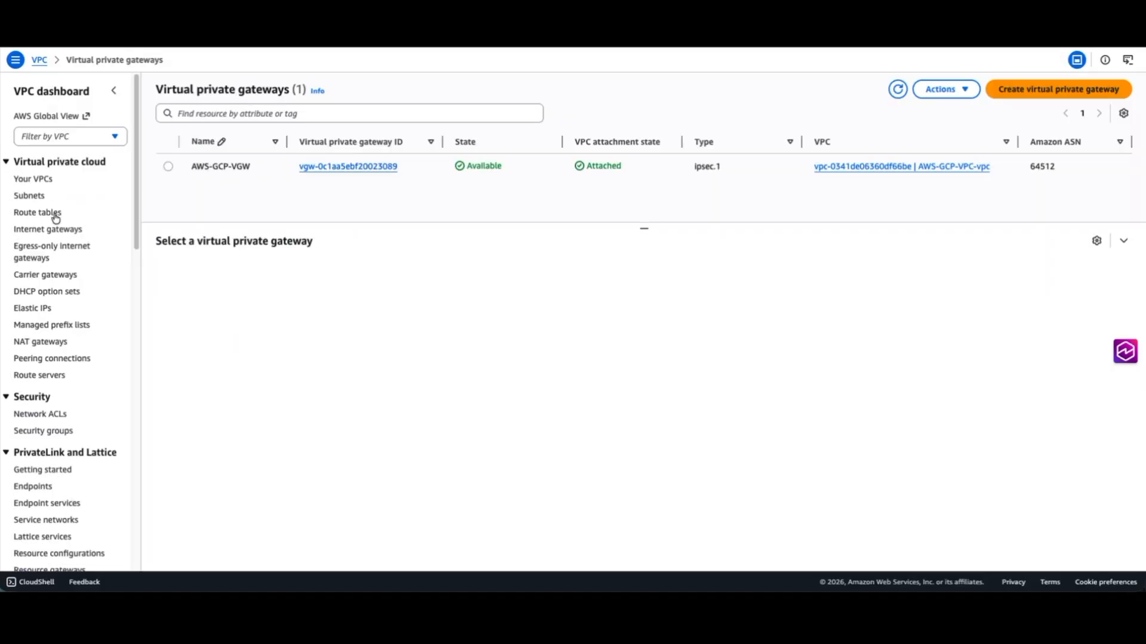
# Switch to the AWS VPC console, refresh the route tables and examine the routes of AWS-GCP-VPC-rtb-private1-us-east-1a for the Google Cloud subnet.
pyautogui.click(51, 213)
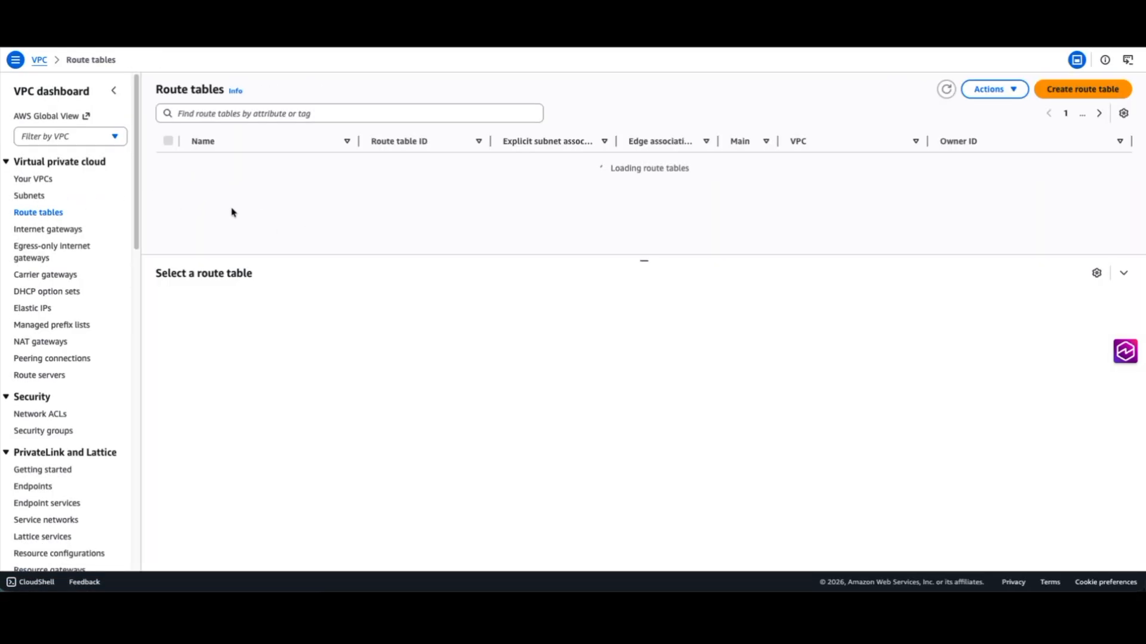
pyautogui.click(168, 188)
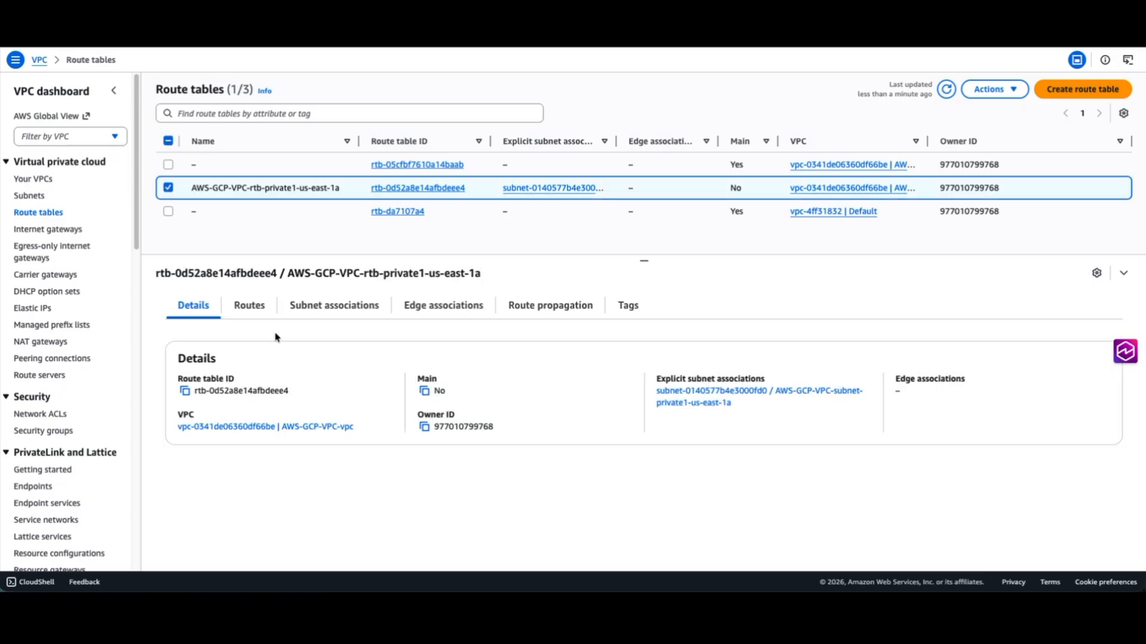
pyautogui.click(251, 306)
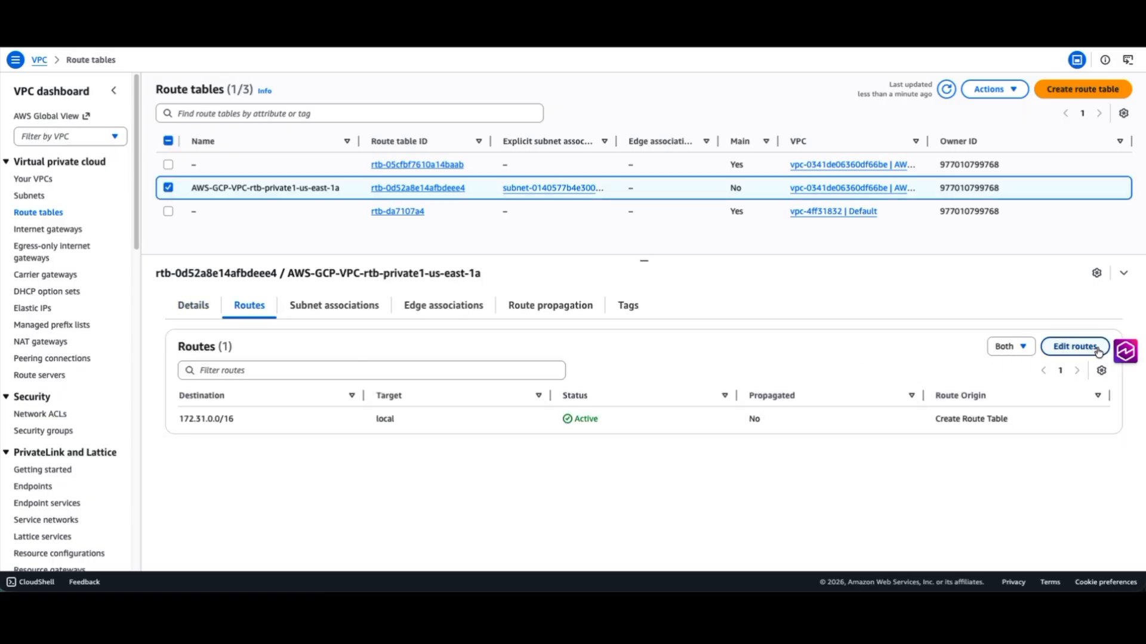
pyautogui.click(946, 91)
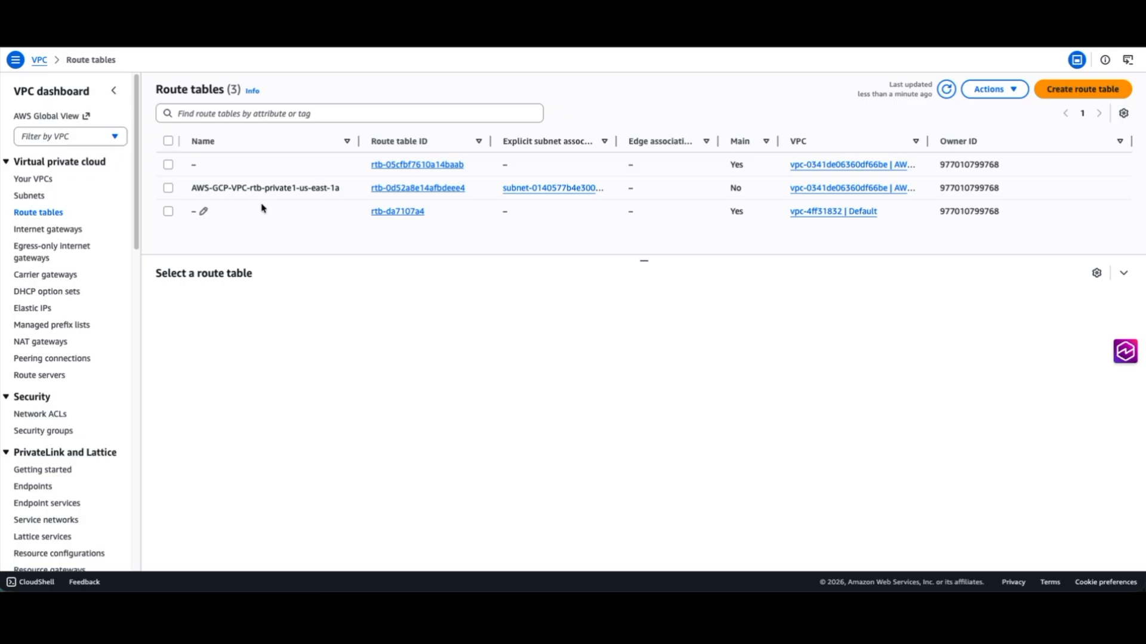
pyautogui.click(238, 183)
pyautogui.click(256, 311)
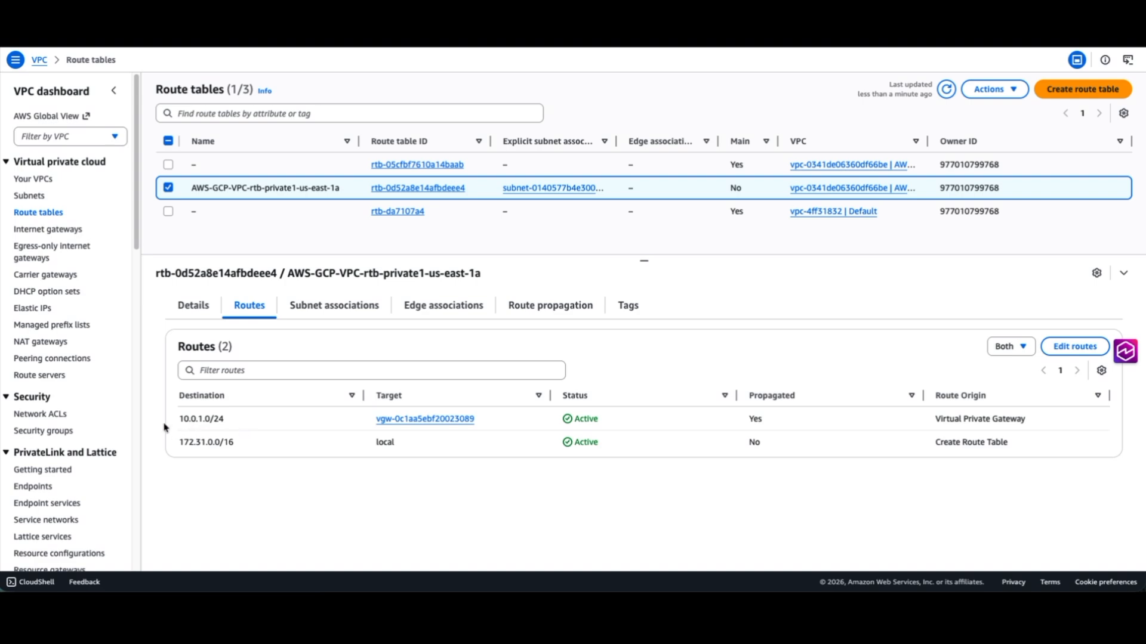
pyautogui.moveTo(210, 419); pyautogui.dragTo(236, 426)
pyautogui.click(256, 429)
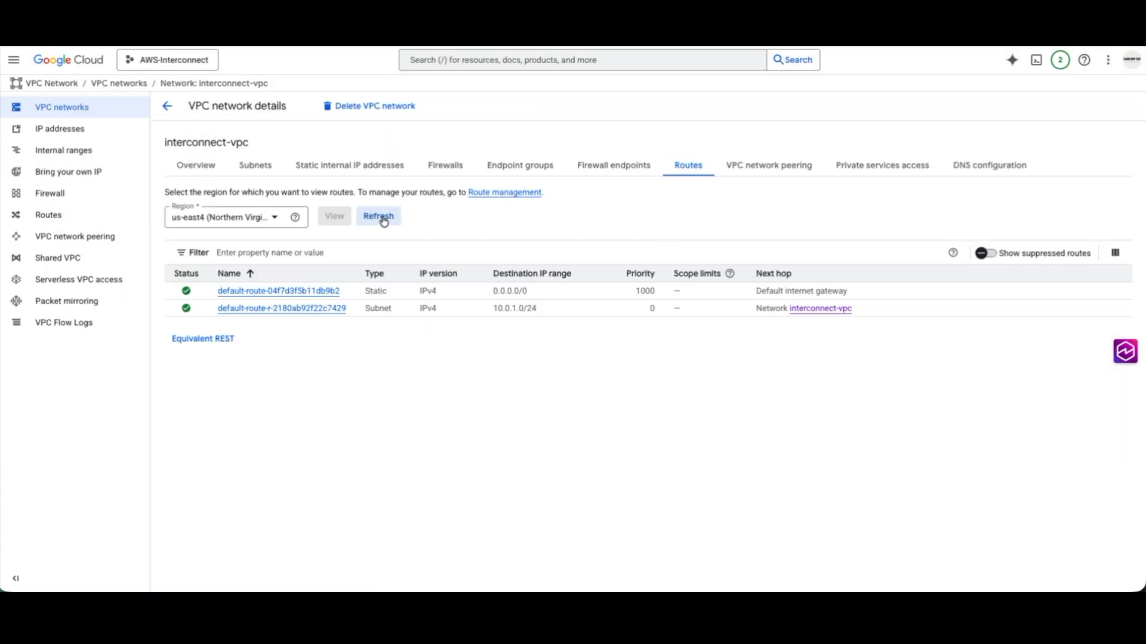
# Switch back to Google Cloud and reload interconnect-vpc's us-east4 routes to check for routes from the transport peering.
pyautogui.click(384, 220)
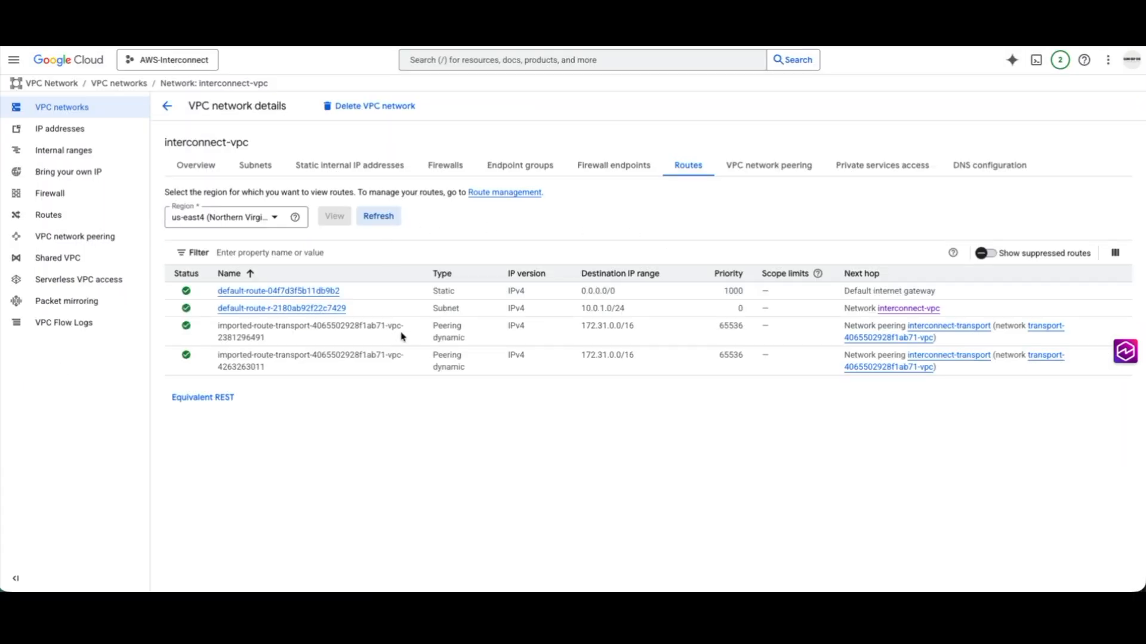